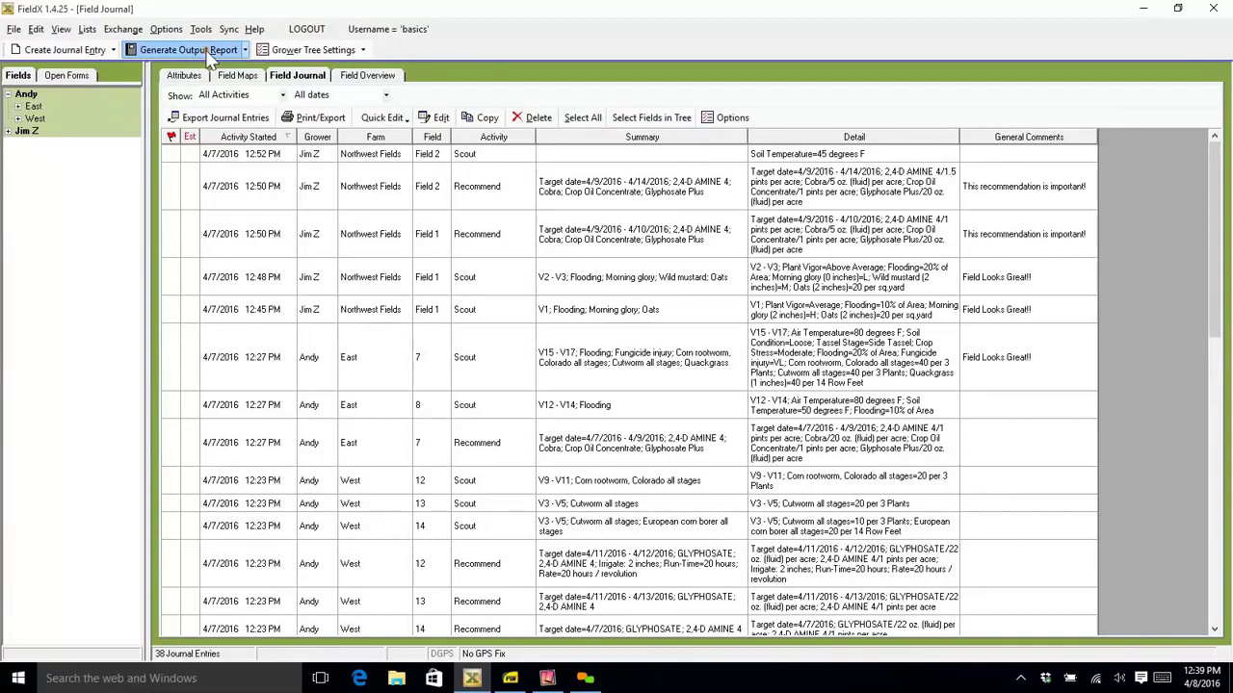
- Generate a Recommendation Table output report from the field journal
{"action": "left_click", "coordinate": [207, 54]}
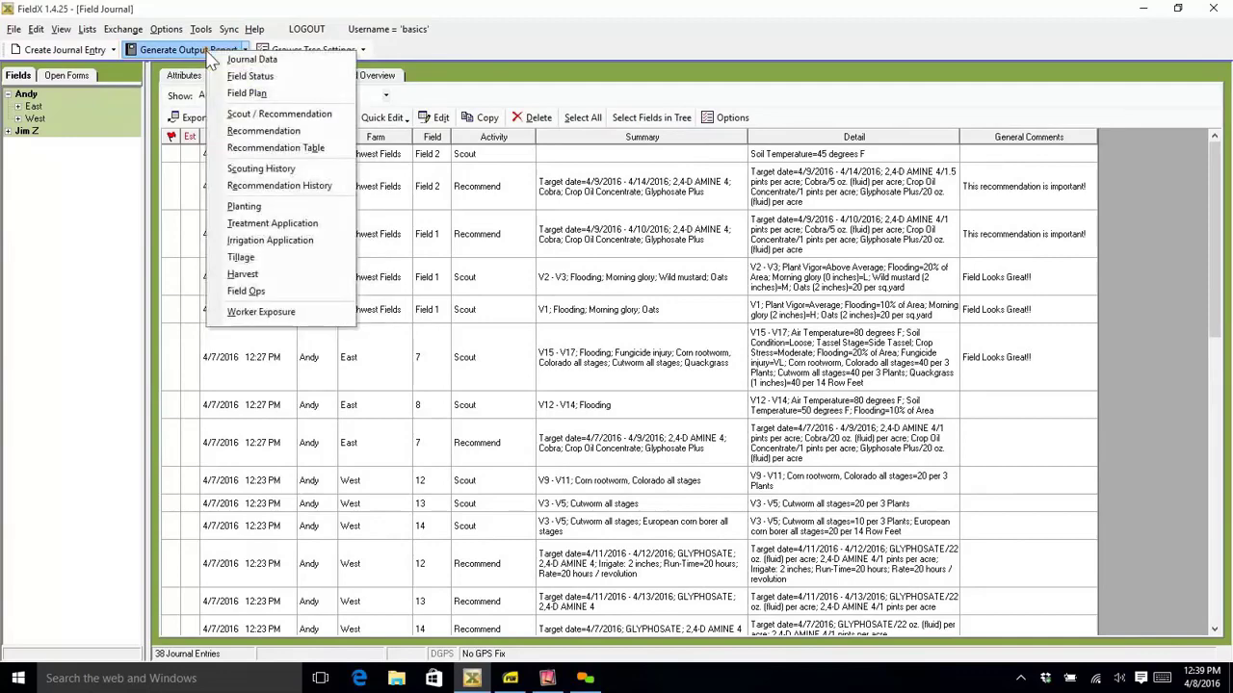
{"action": "left_click", "coordinate": [293, 150]}
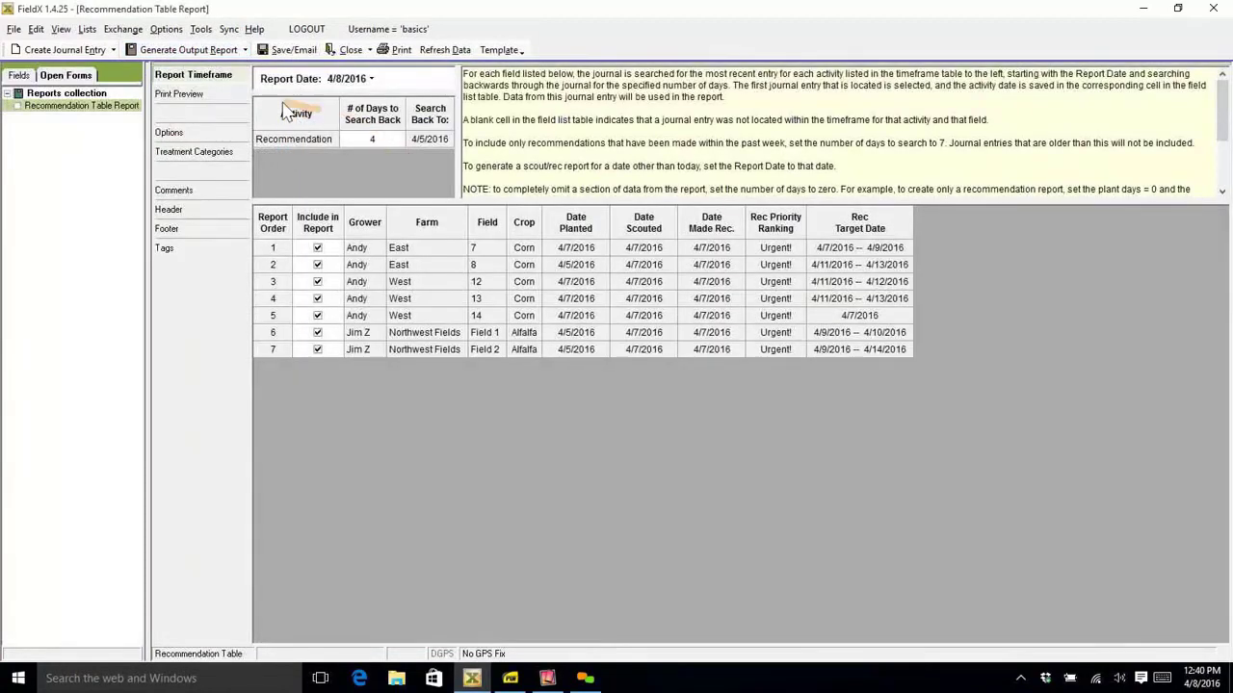
{"action": "left_click", "coordinate": [339, 79]}
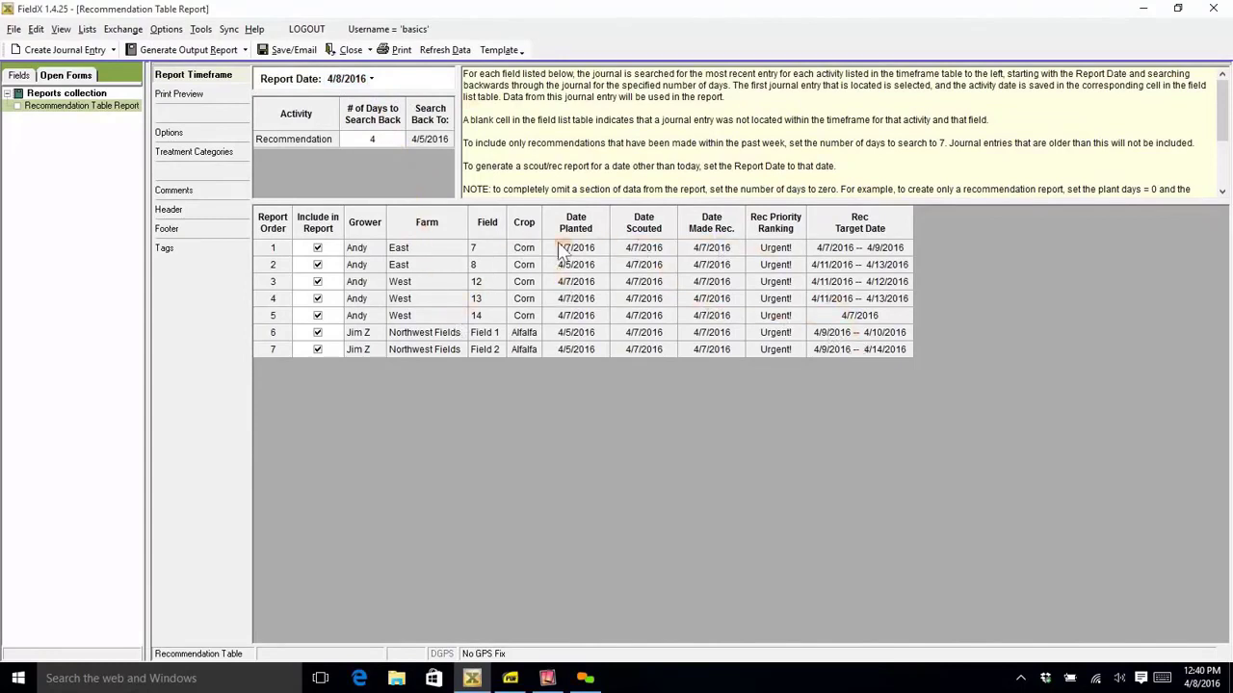
- Sort the report's fields by recommendation target date and show the print preview, dismissing the page width notice
{"action": "left_click", "coordinate": [850, 230]}
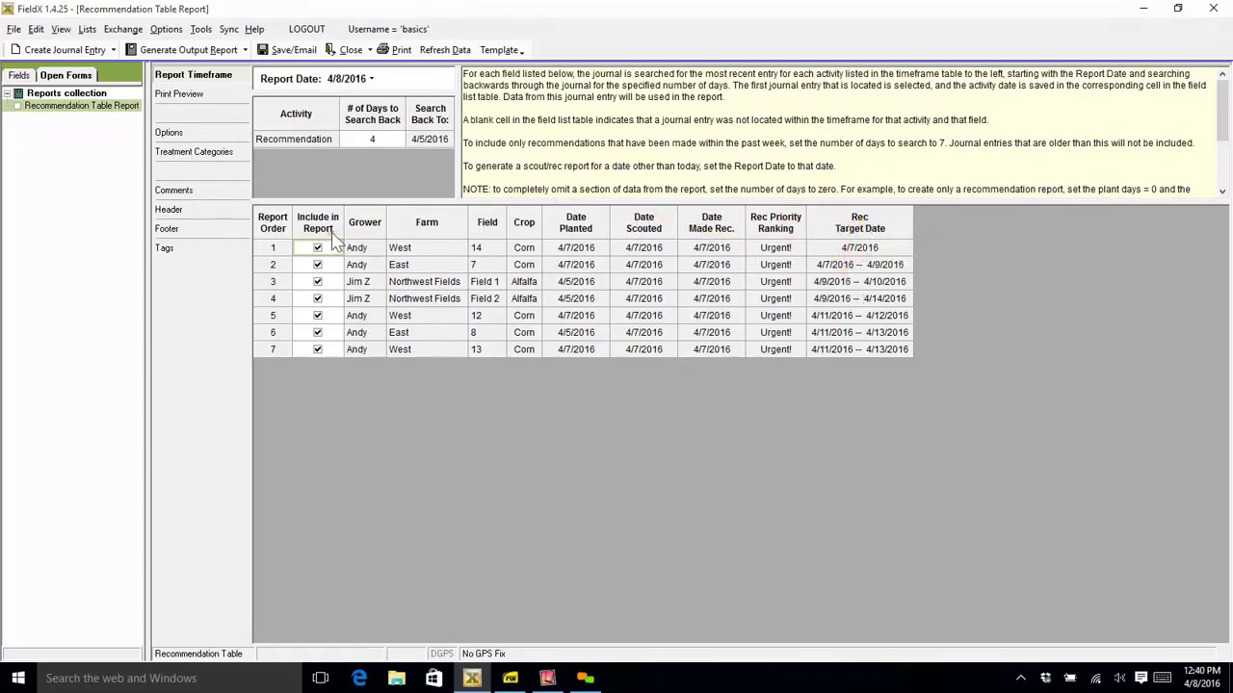
{"action": "left_click", "coordinate": [181, 94]}
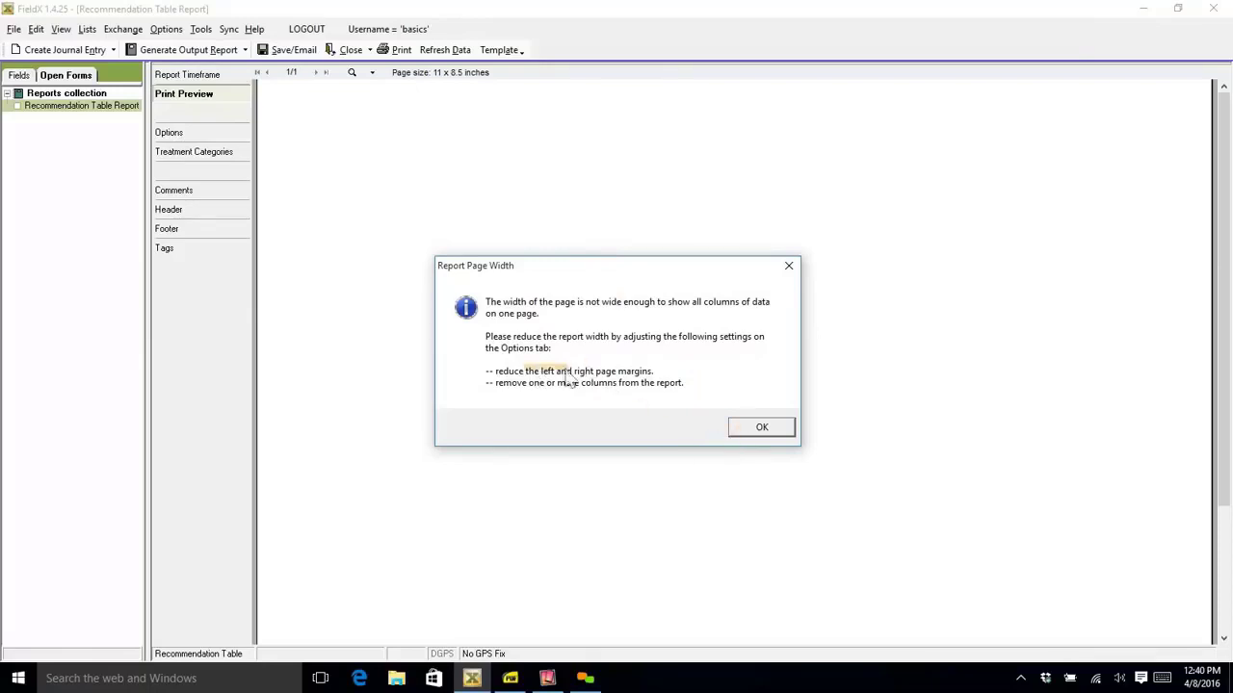
{"action": "left_click", "coordinate": [759, 431]}
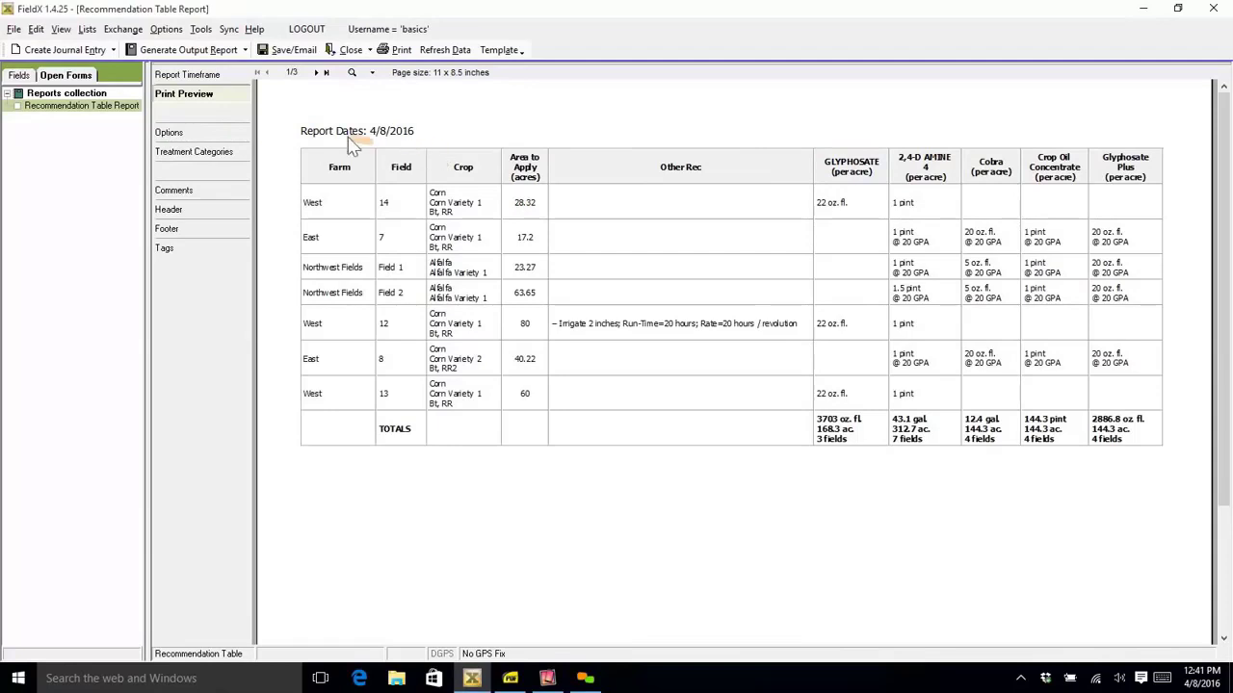
- Set the report options to leave out the crop variety, crop and crop technology
{"action": "left_click", "coordinate": [170, 133]}
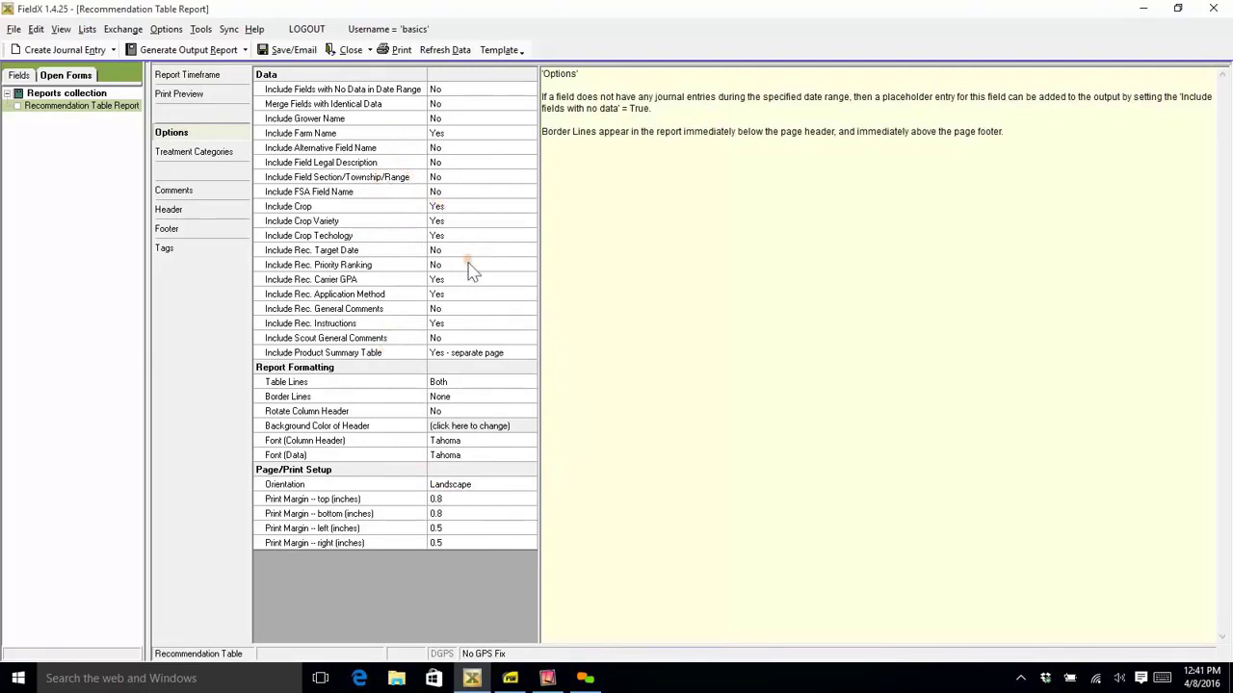
{"action": "left_click", "coordinate": [508, 223]}
{"action": "left_click", "coordinate": [530, 221]}
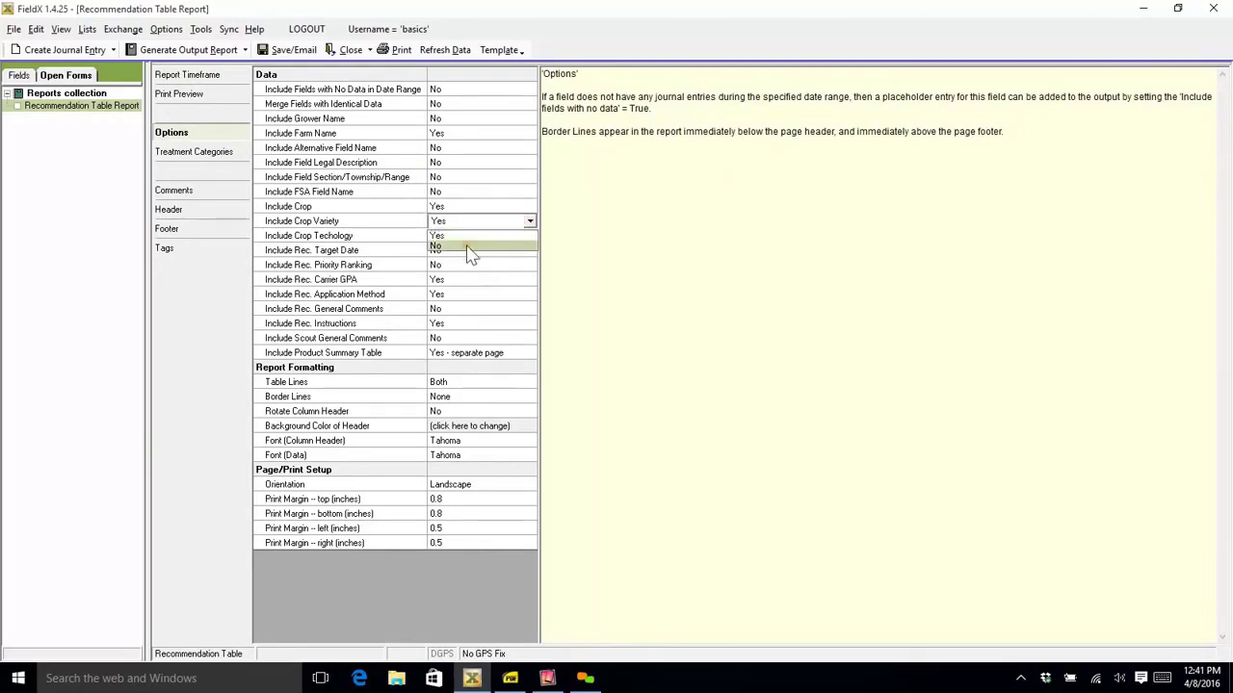
{"action": "left_click", "coordinate": [474, 248]}
{"action": "left_click", "coordinate": [528, 210]}
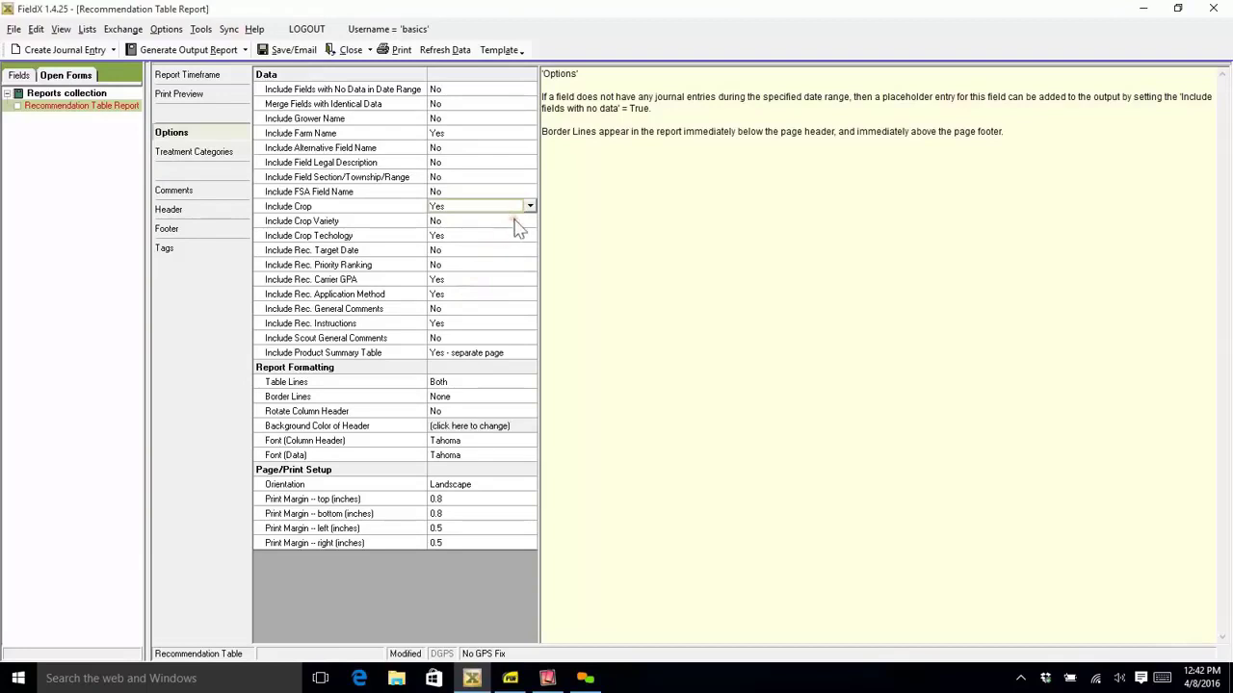
{"action": "left_click", "coordinate": [528, 221]}
{"action": "left_click", "coordinate": [529, 208]}
{"action": "left_click", "coordinate": [530, 207]}
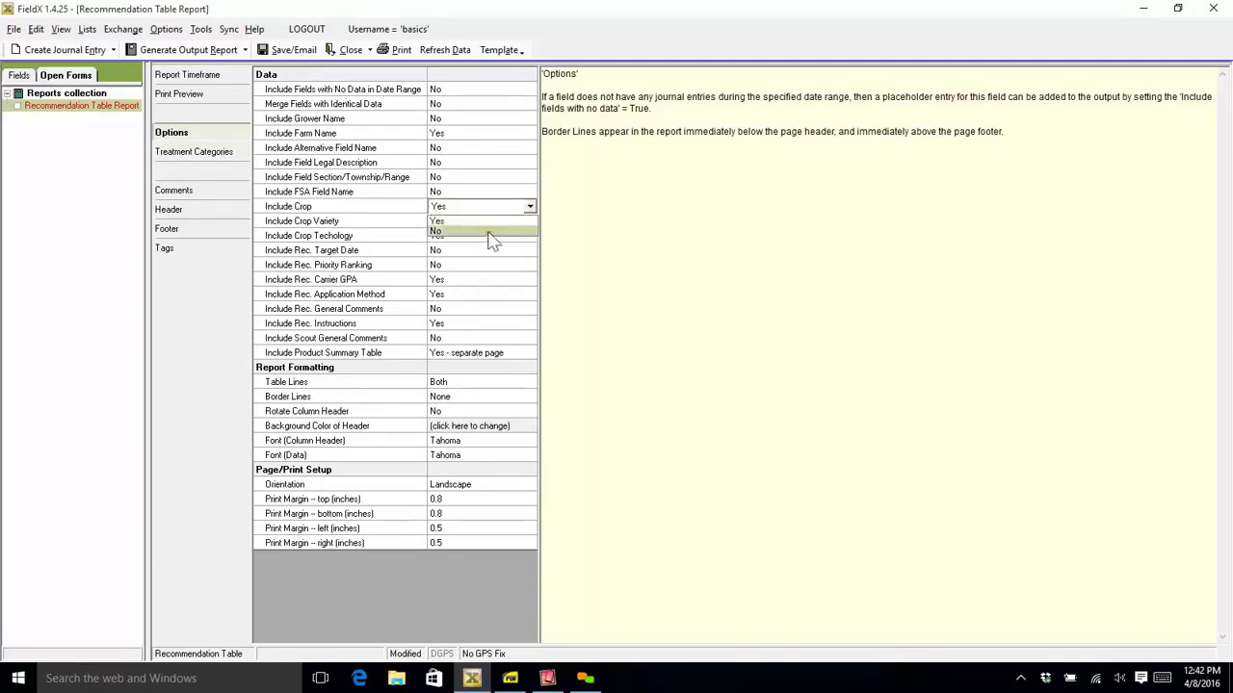
{"action": "left_click", "coordinate": [504, 231]}
{"action": "left_click", "coordinate": [516, 239]}
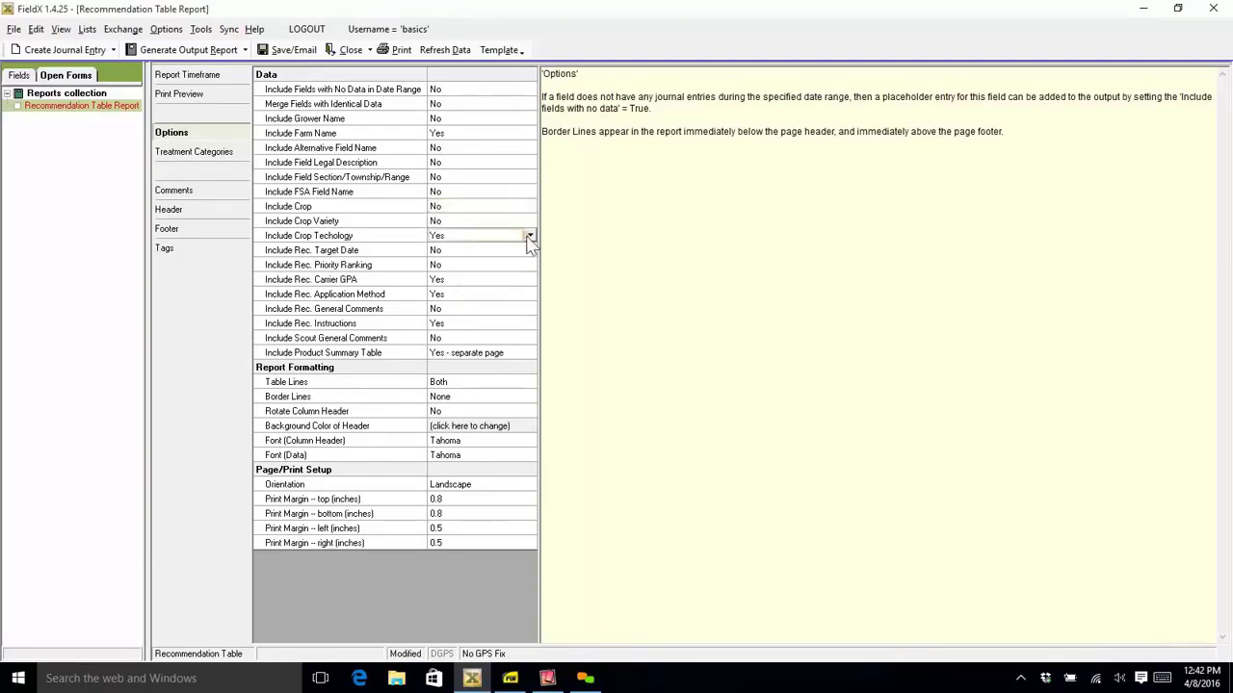
{"action": "left_click", "coordinate": [525, 237]}
{"action": "left_click", "coordinate": [506, 264]}
- Exclude the farm name from the report and preview the result
{"action": "left_click", "coordinate": [449, 135]}
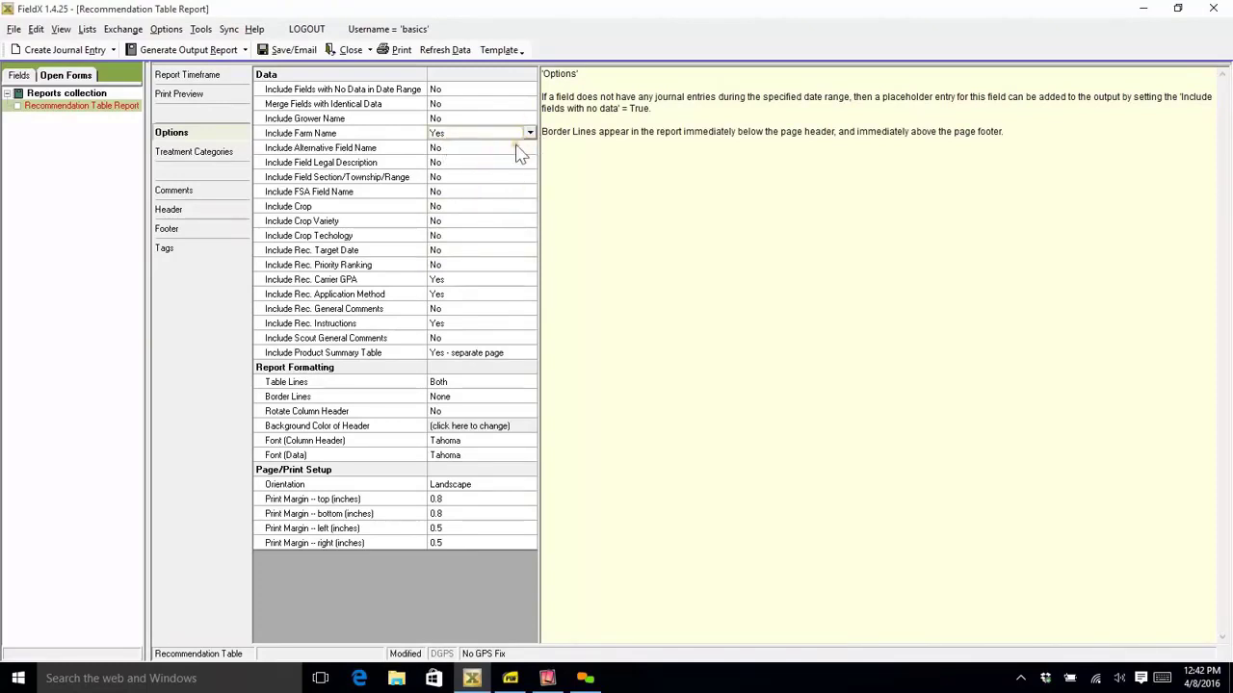
{"action": "left_click", "coordinate": [530, 134]}
{"action": "left_click", "coordinate": [482, 160]}
{"action": "left_click", "coordinate": [220, 100]}
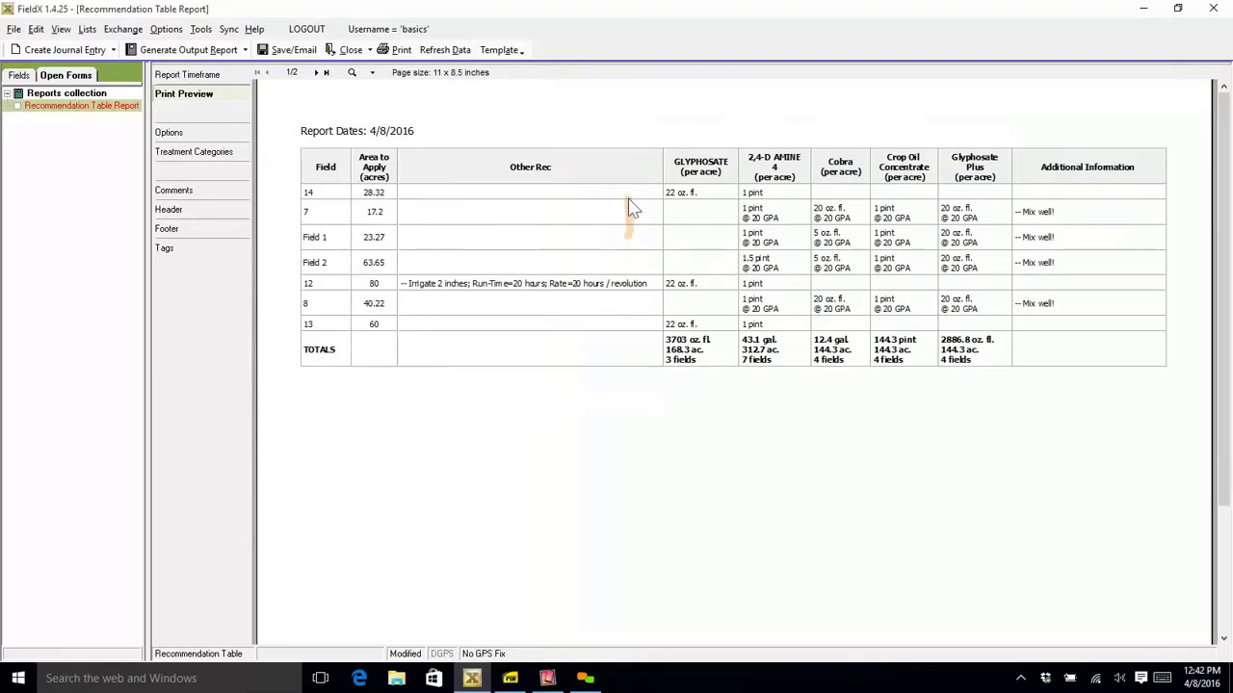
- Include only the adjuvant, defoliant, desiccant, fungicide, growth regulator, herbicide, inoculant, insecticide and nematicide treatment categories, and preview the report
{"action": "left_click", "coordinate": [215, 156]}
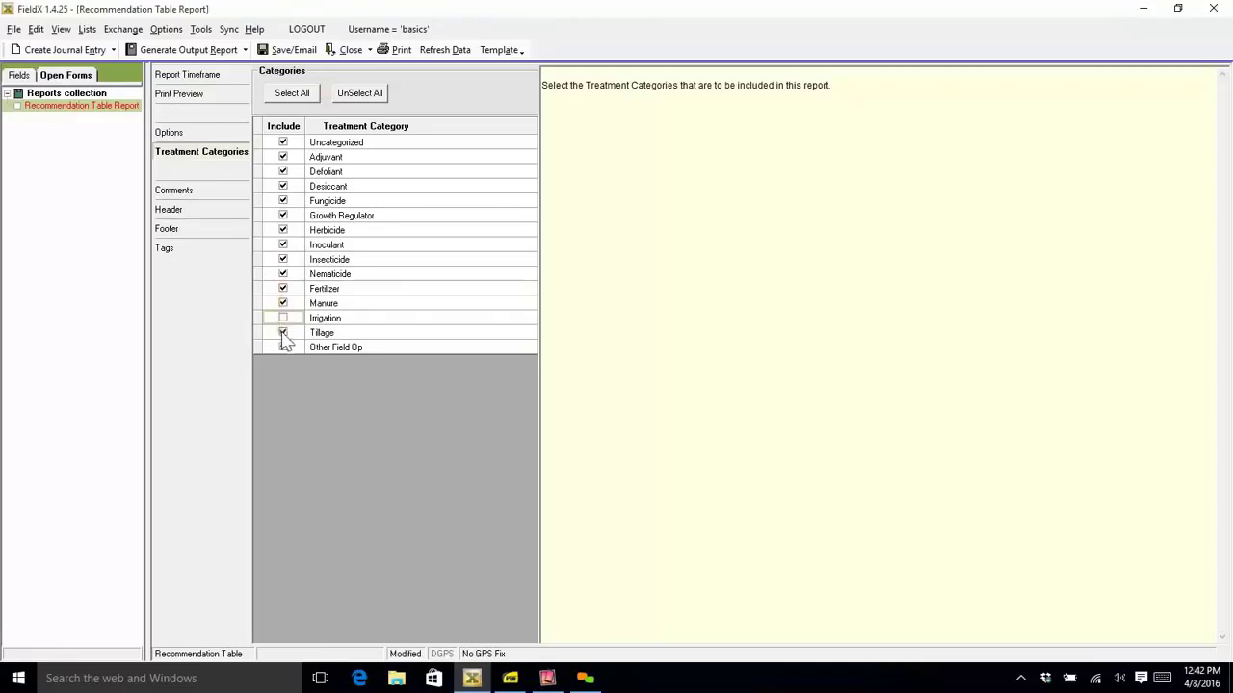
{"action": "left_click", "coordinate": [337, 94]}
{"action": "left_click", "coordinate": [283, 158]}
{"action": "left_click", "coordinate": [283, 171]}
{"action": "left_click", "coordinate": [283, 187]}
{"action": "left_click", "coordinate": [284, 216]}
{"action": "left_click", "coordinate": [283, 201]}
{"action": "left_click", "coordinate": [284, 245]}
{"action": "left_click", "coordinate": [284, 231]}
{"action": "left_click", "coordinate": [284, 260]}
{"action": "left_click", "coordinate": [285, 274]}
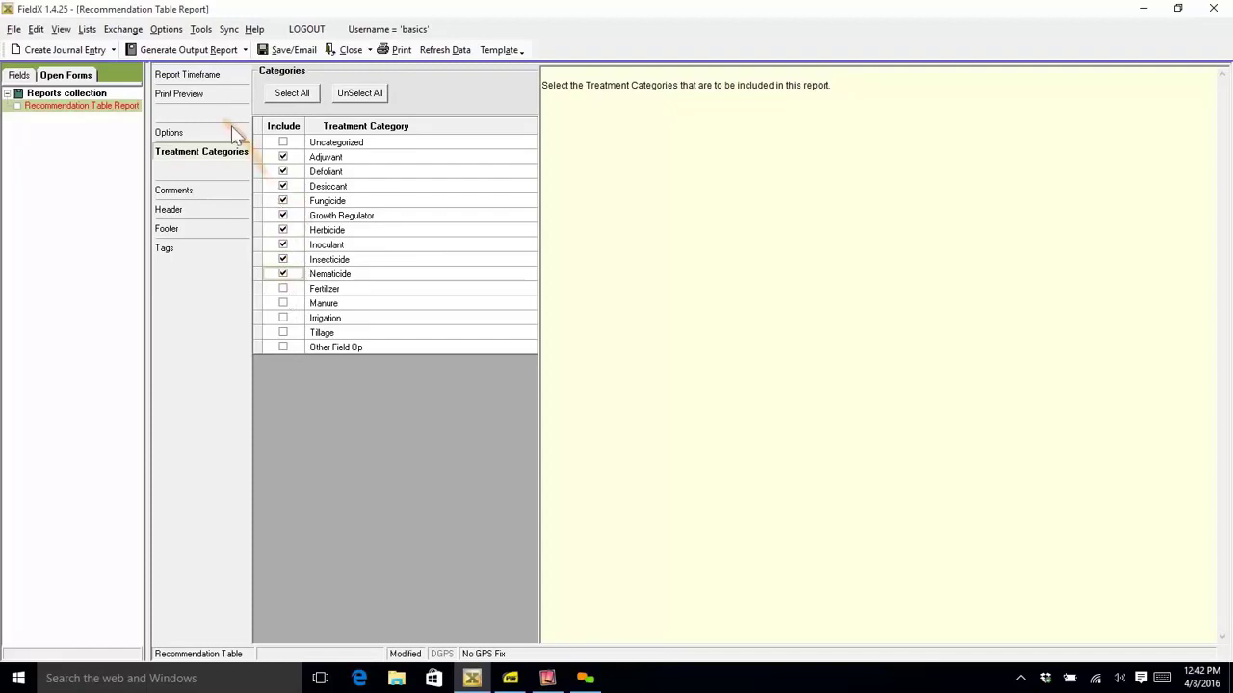
{"action": "left_click", "coordinate": [200, 96]}
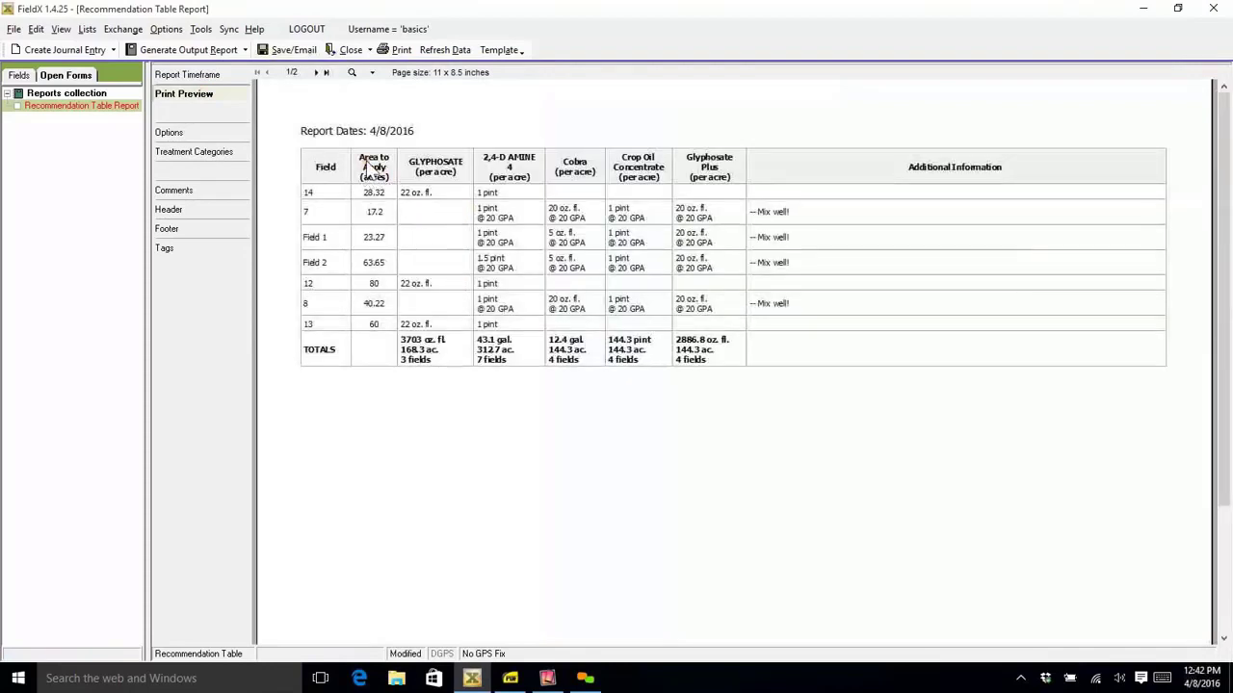
- Set the report options to include crop, crop variety and crop technology, and preview the report
{"action": "left_click", "coordinate": [197, 133]}
{"action": "left_click", "coordinate": [500, 206]}
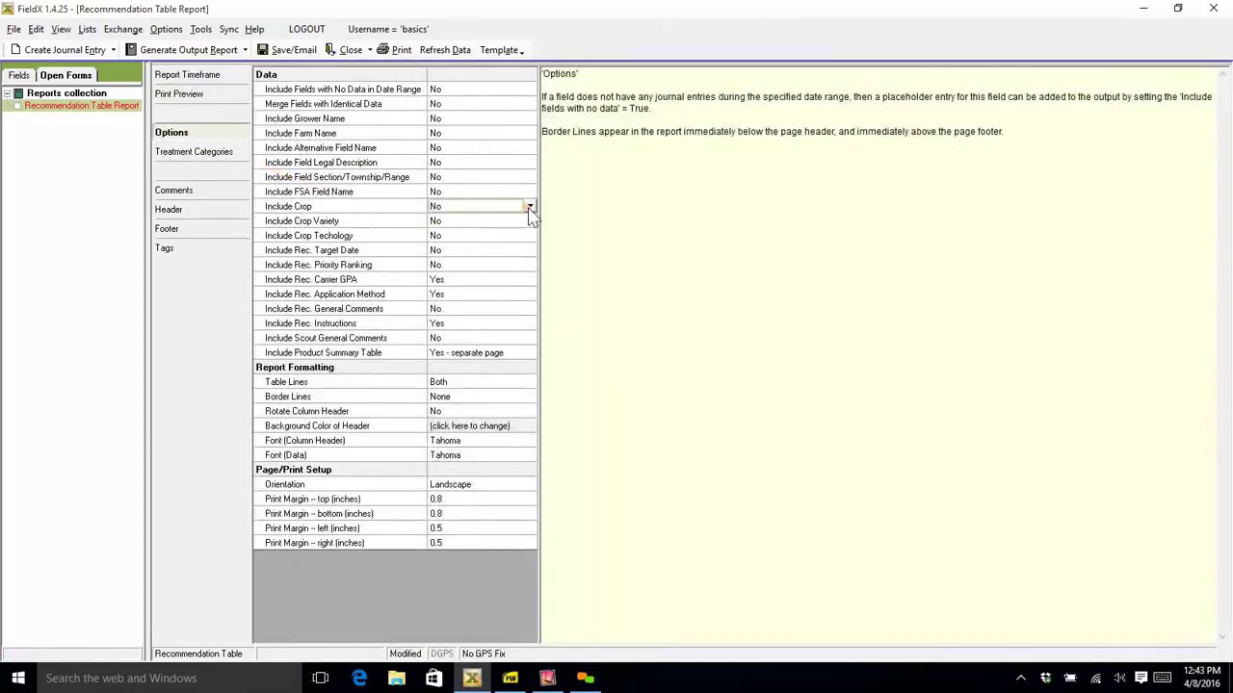
{"action": "left_click", "coordinate": [530, 207]}
{"action": "left_click", "coordinate": [531, 223]}
{"action": "left_click", "coordinate": [529, 221]}
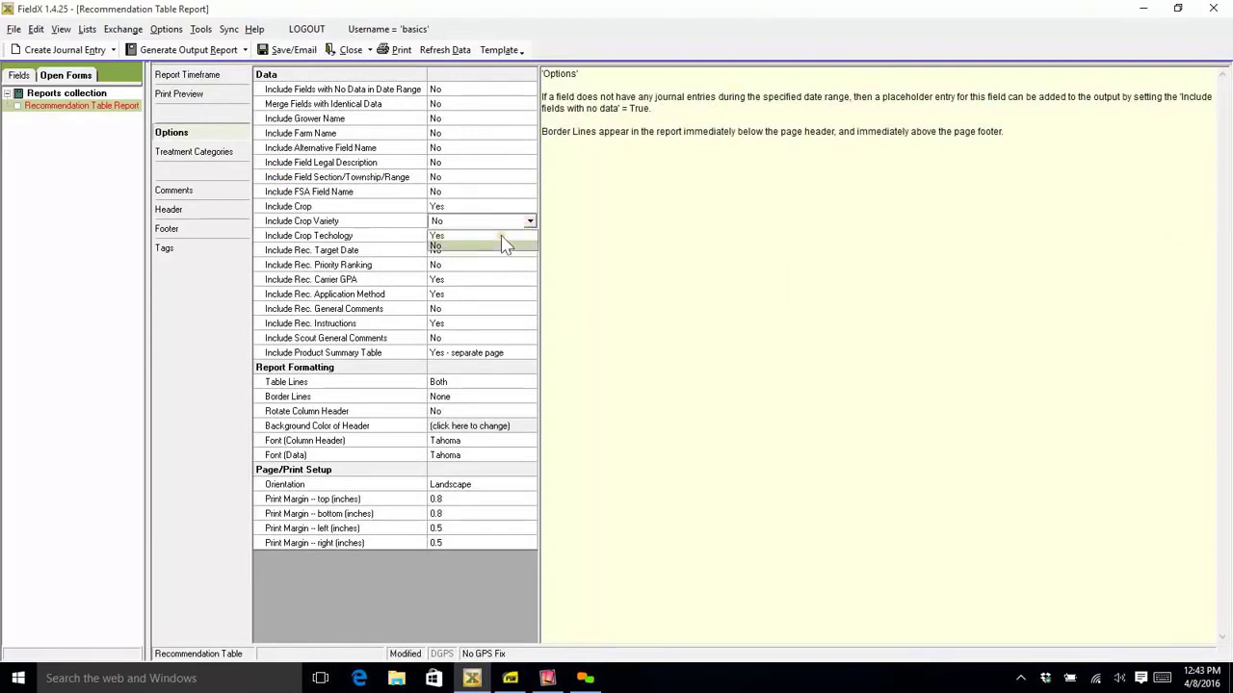
{"action": "left_click", "coordinate": [504, 235]}
{"action": "left_click", "coordinate": [530, 236]}
{"action": "left_click", "coordinate": [530, 236]}
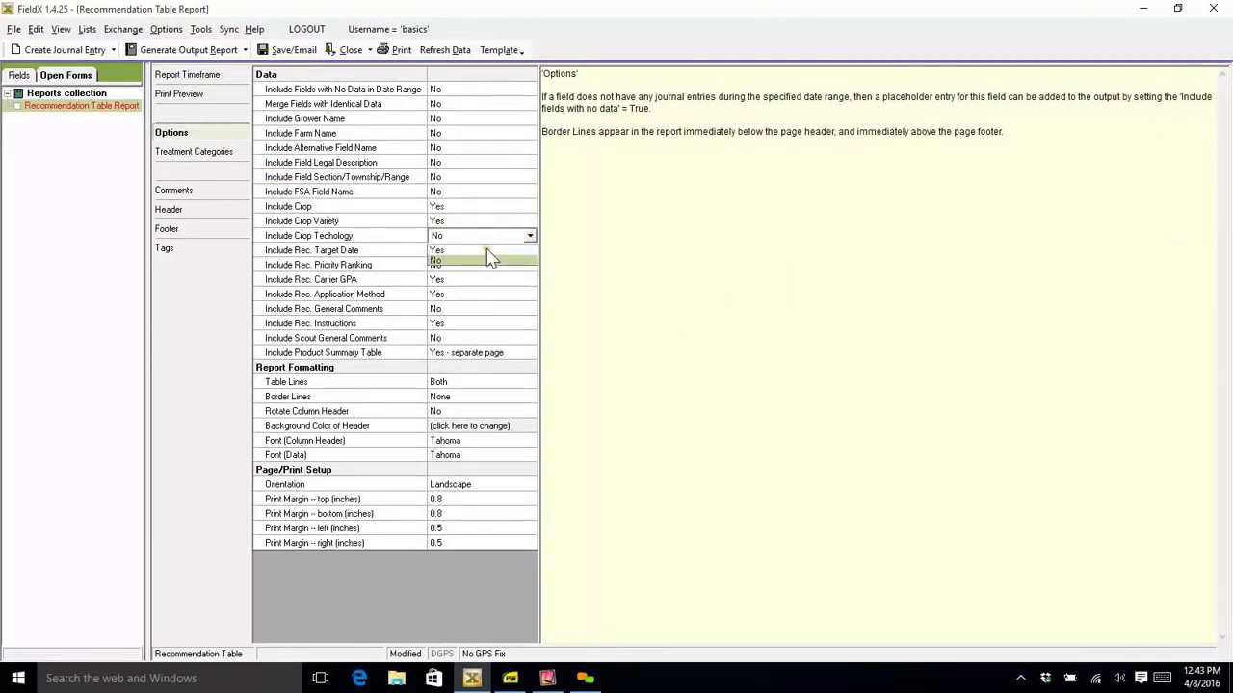
{"action": "left_click", "coordinate": [482, 250]}
{"action": "left_click", "coordinate": [188, 97]}
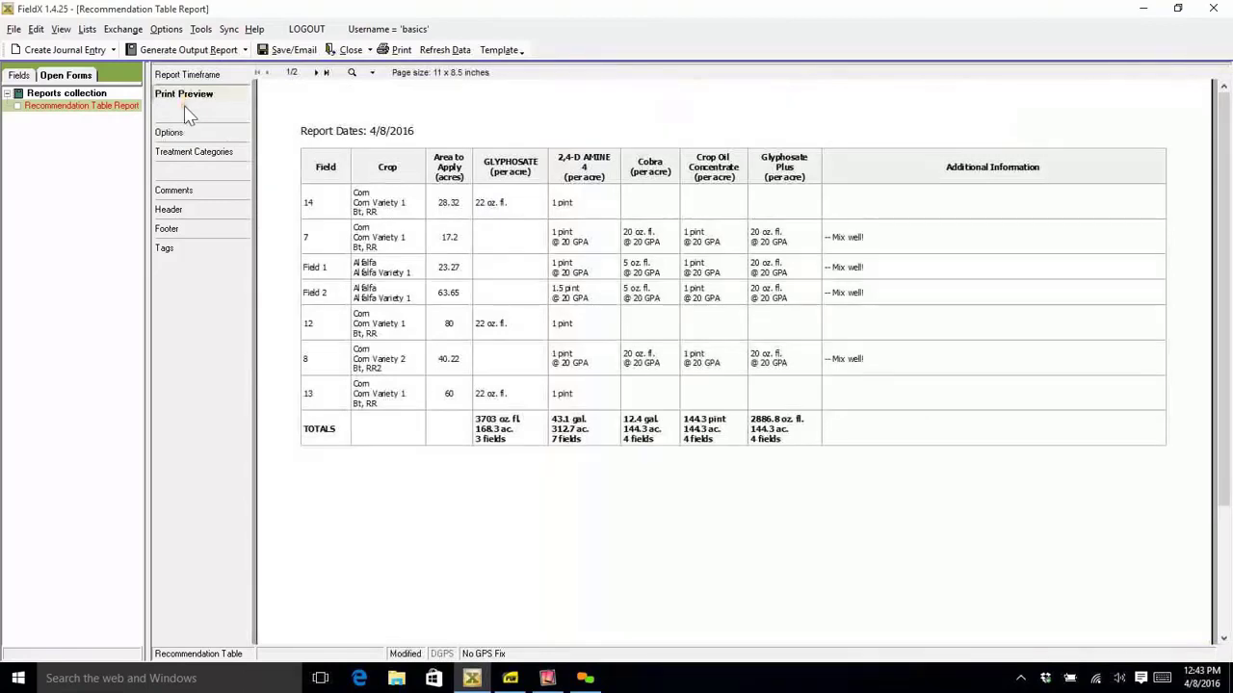